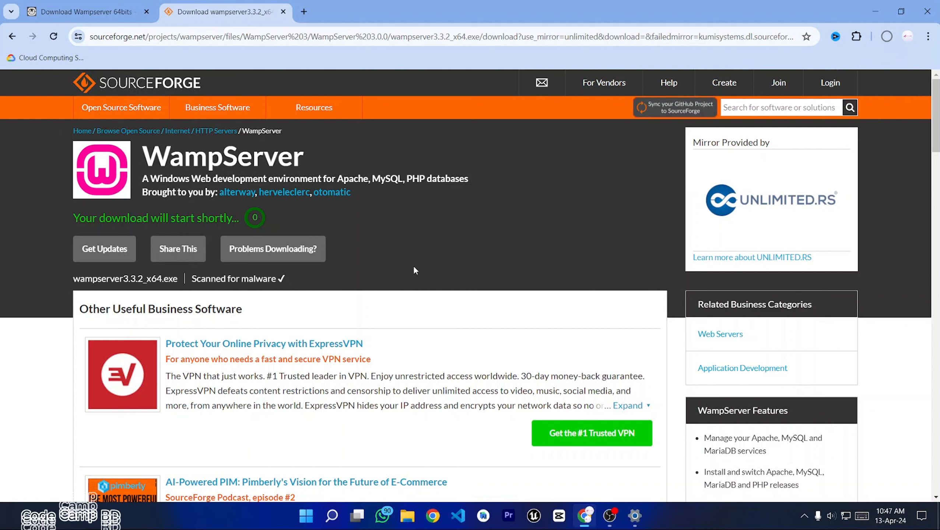
Step: Show the downloaded wampserver3.3.2_x64.exe in its folder from the full download history and minimize the browser
{"action": "left_click", "coordinate": [886, 37]}
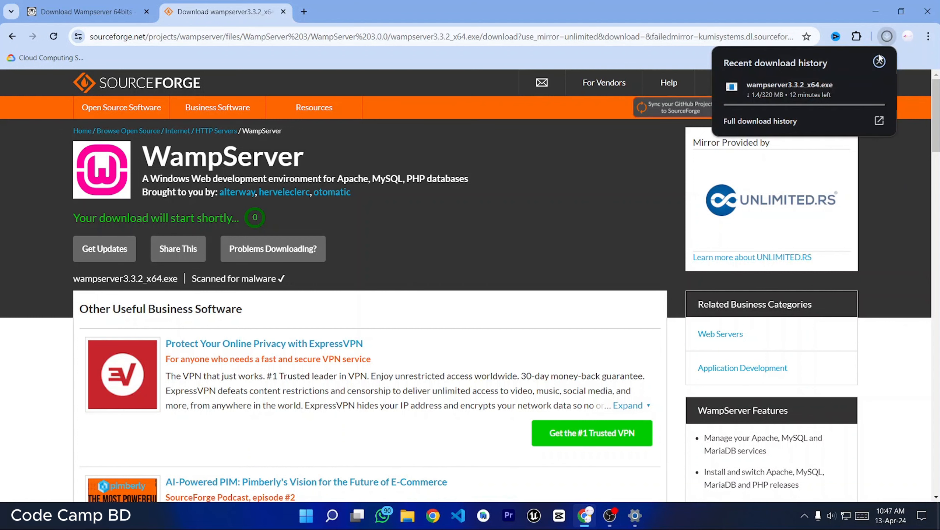
{"action": "left_click", "coordinate": [785, 123]}
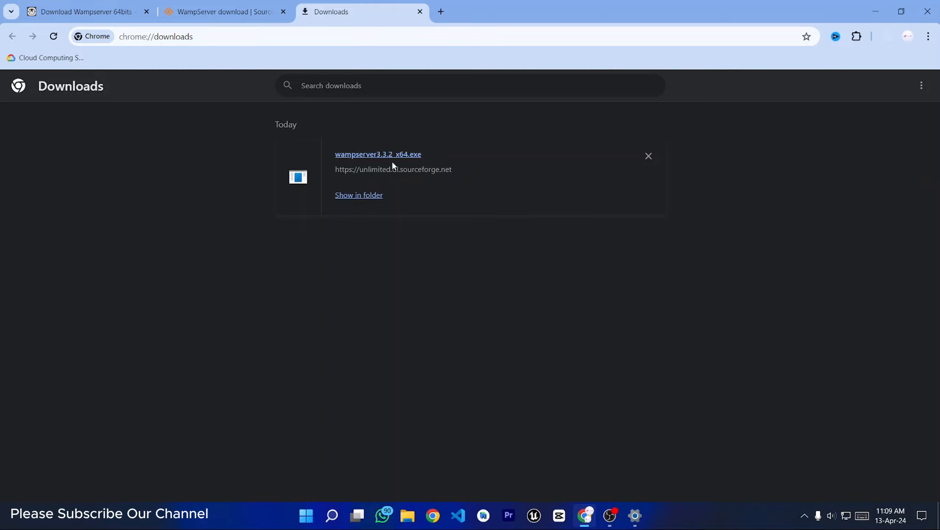
{"action": "left_click", "coordinate": [366, 196]}
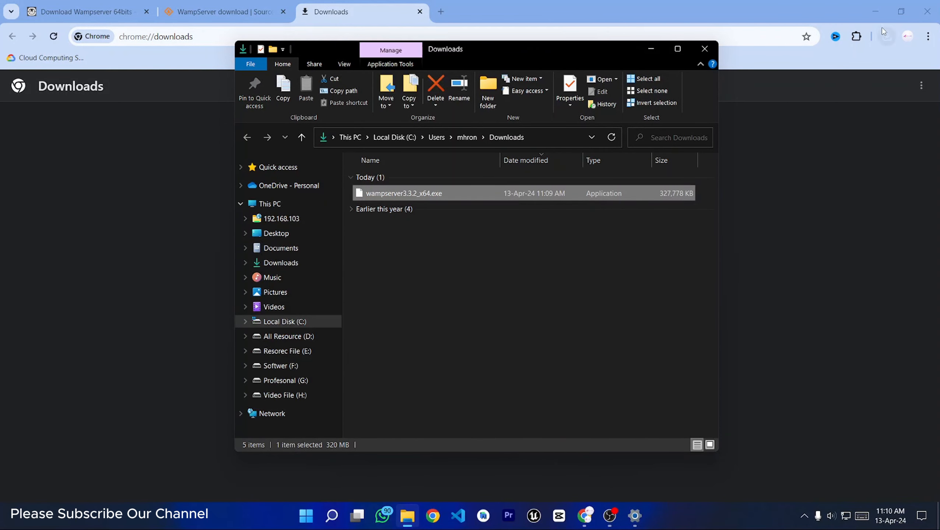
{"action": "left_click", "coordinate": [878, 17]}
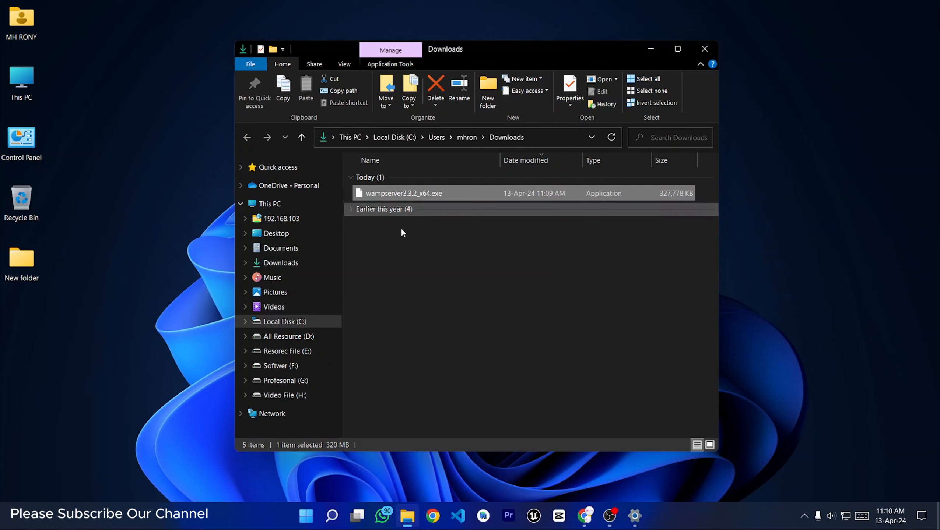
Step: Refresh the Downloads folder, run wampserver3.3.2_x64.exe and confirm English as the setup language
{"action": "left_click", "coordinate": [409, 261]}
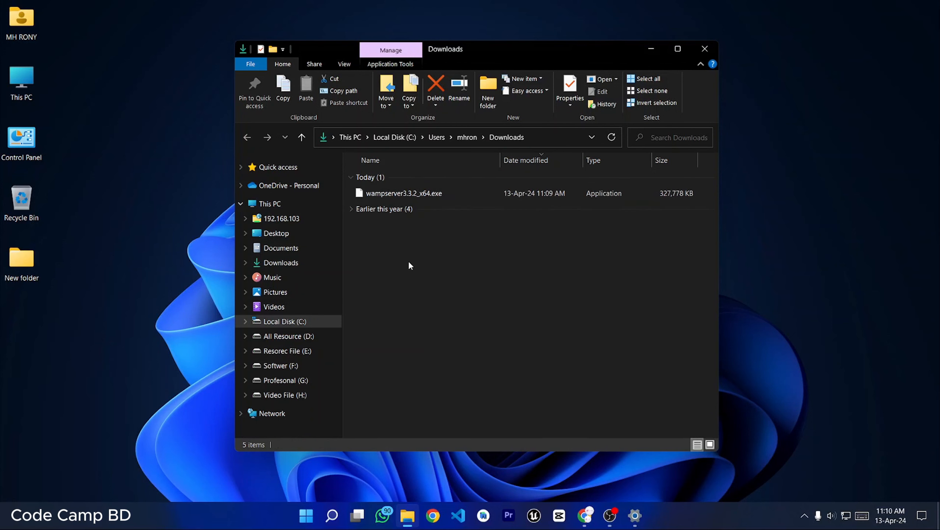
{"action": "right_click", "coordinate": [408, 261]}
{"action": "left_click", "coordinate": [430, 310]}
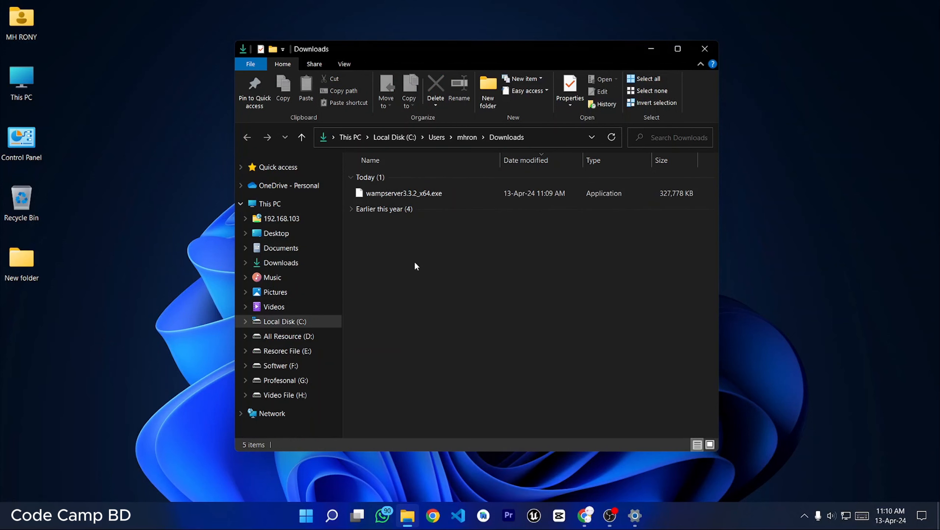
{"action": "left_click", "coordinate": [400, 191]}
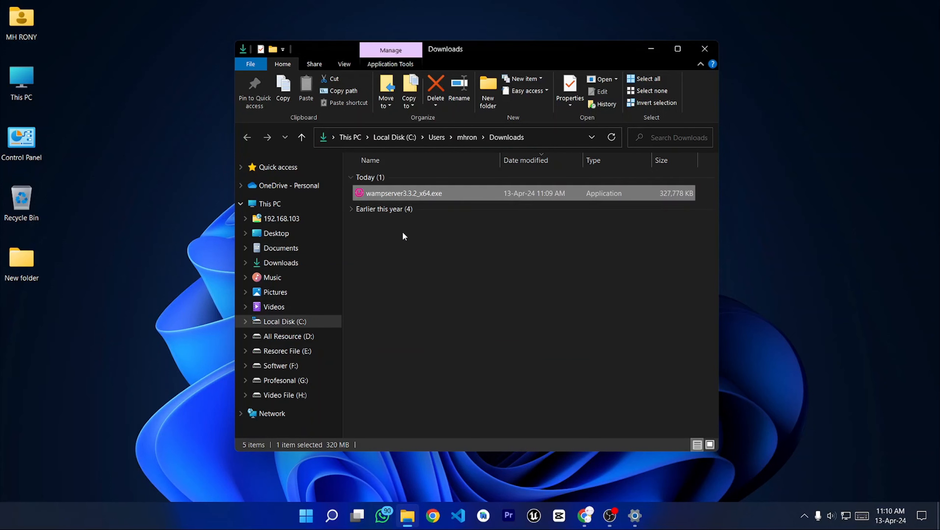
{"action": "left_click", "coordinate": [403, 232]}
{"action": "left_click", "coordinate": [394, 197]}
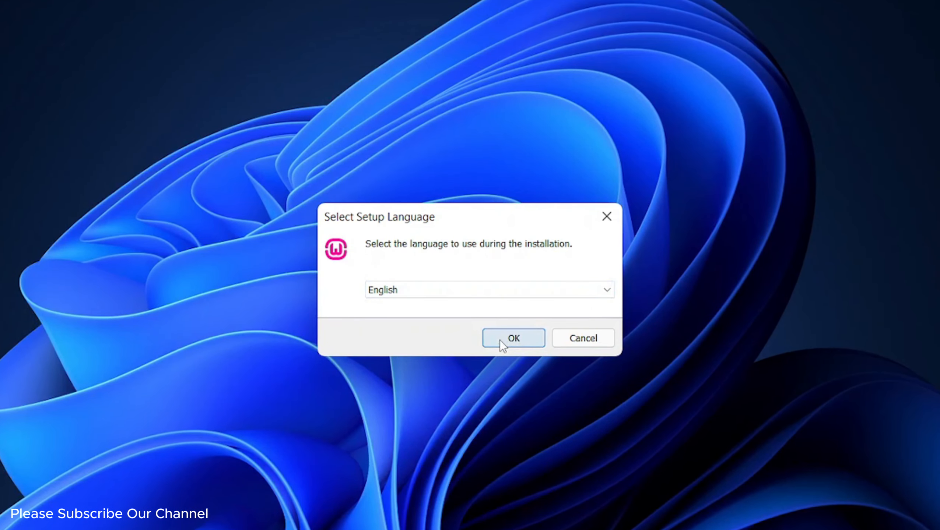
{"action": "left_click", "coordinate": [499, 329]}
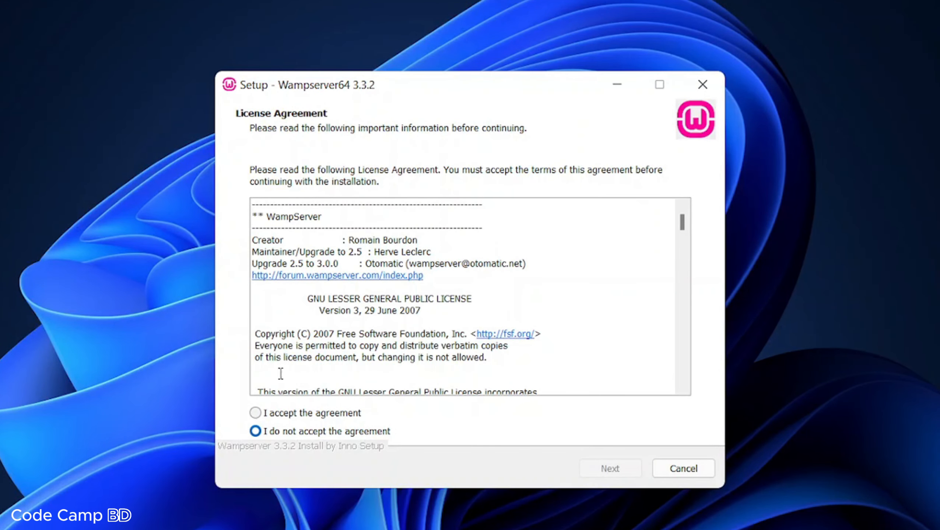
Step: Accept the WampServer license agreement and continue past the pre-installation information page
{"action": "left_click", "coordinate": [305, 416]}
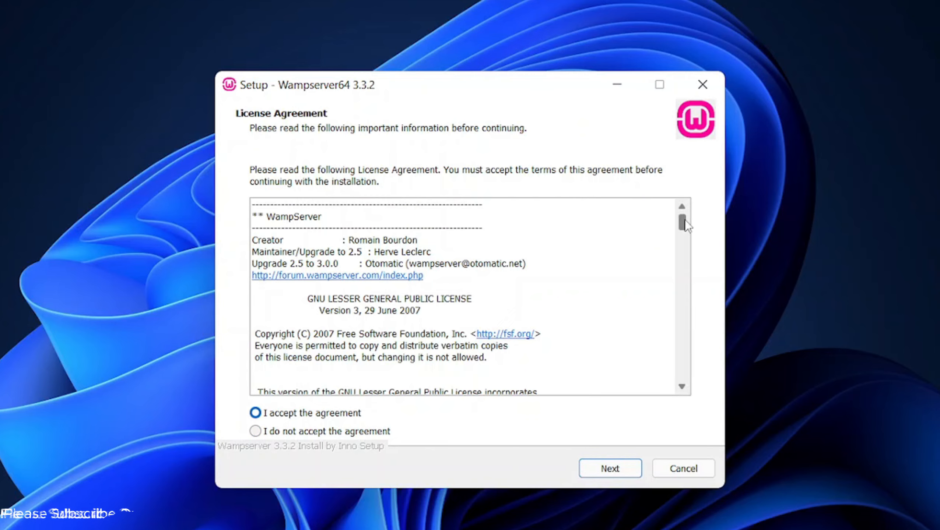
{"action": "mouse_move", "coordinate": [683, 222]}
{"action": "left_mouse_down"}
{"action": "mouse_move", "coordinate": [680, 300]}
{"action": "mouse_move", "coordinate": [682, 211]}
{"action": "left_mouse_up"}
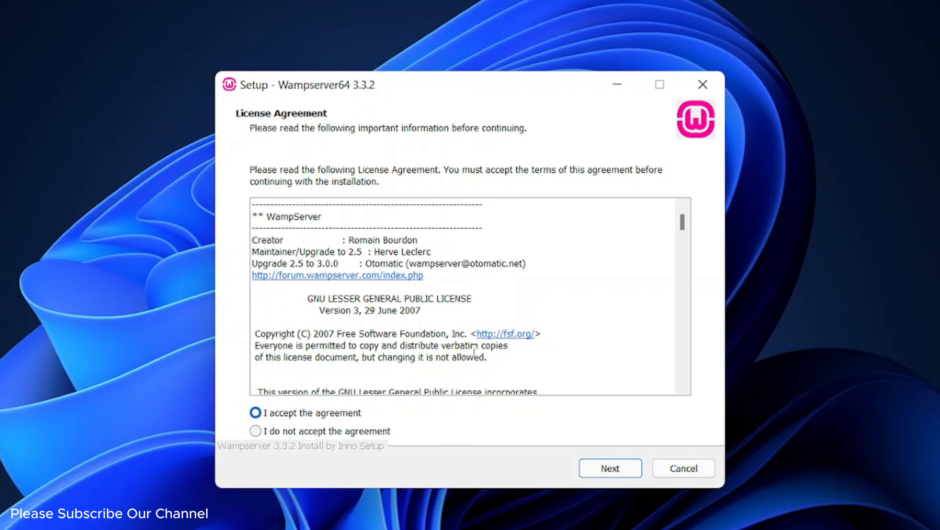
{"action": "left_click", "coordinate": [598, 468]}
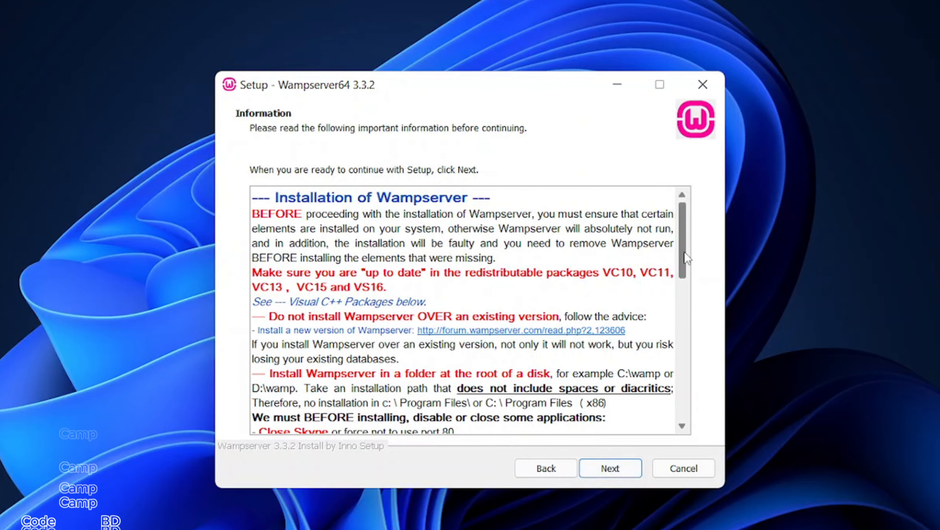
{"action": "mouse_move", "coordinate": [684, 252]}
{"action": "left_mouse_down"}
{"action": "mouse_move", "coordinate": [679, 395]}
{"action": "mouse_move", "coordinate": [685, 247]}
{"action": "left_mouse_up"}
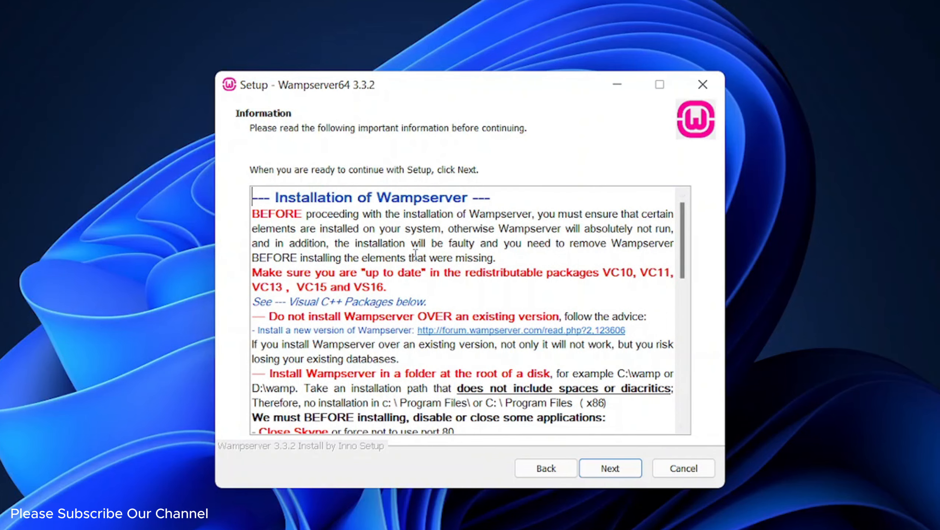
{"action": "left_click", "coordinate": [611, 471]}
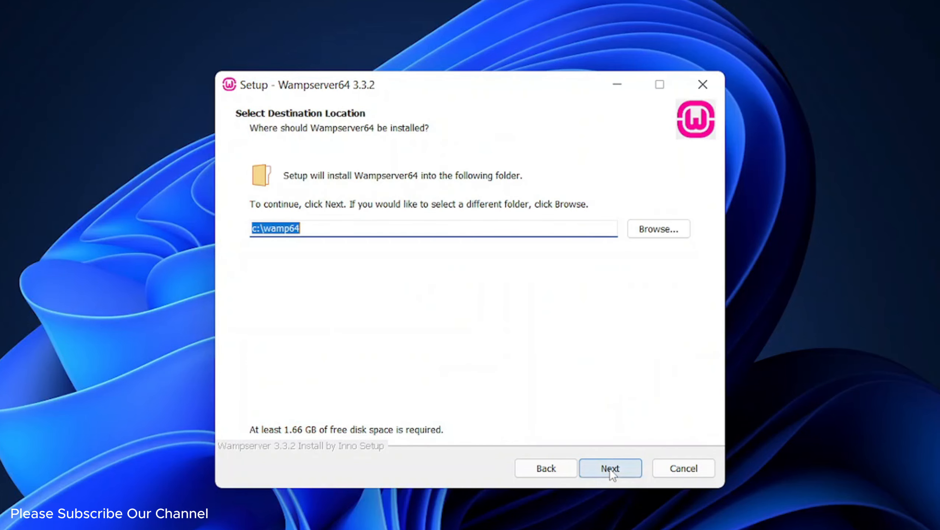
Step: Try F:\Install All Apps as the installation folder, declining to install into the existing folder
{"action": "left_click", "coordinate": [647, 232]}
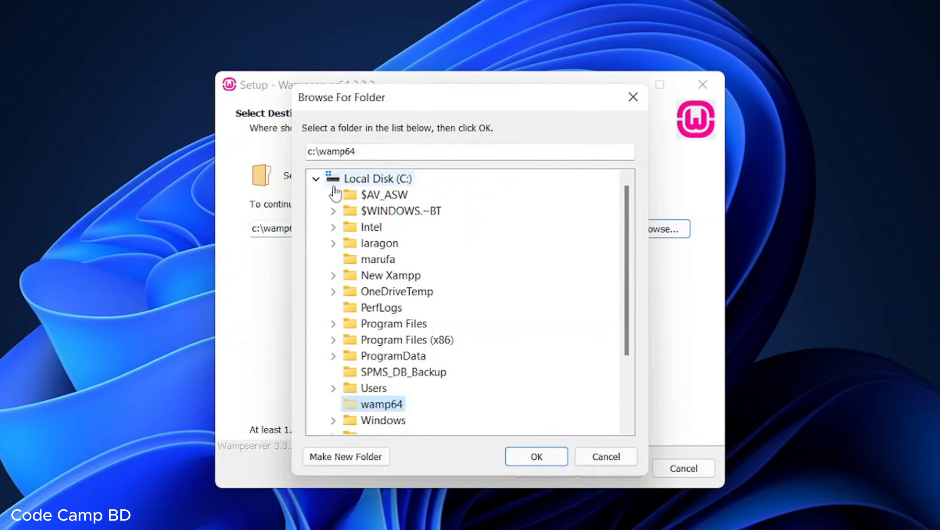
{"action": "left_click", "coordinate": [316, 179]}
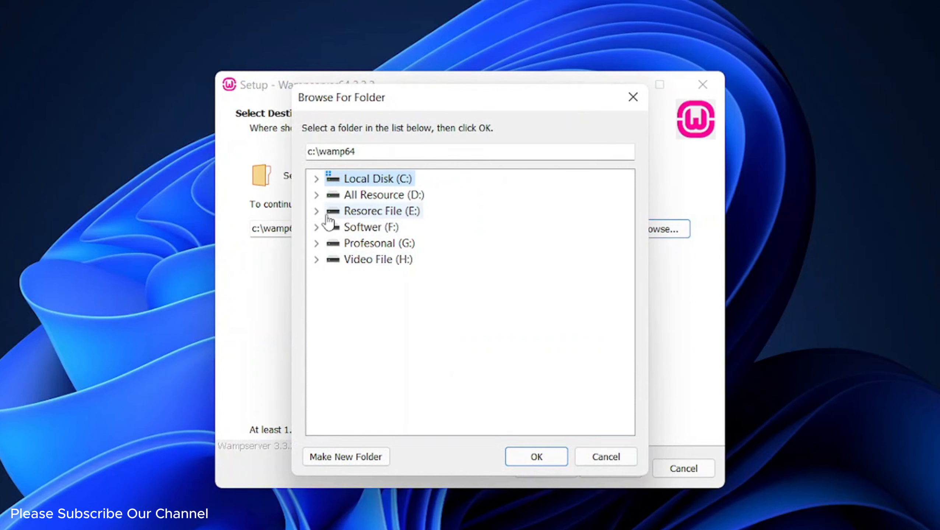
{"action": "left_click", "coordinate": [317, 227]}
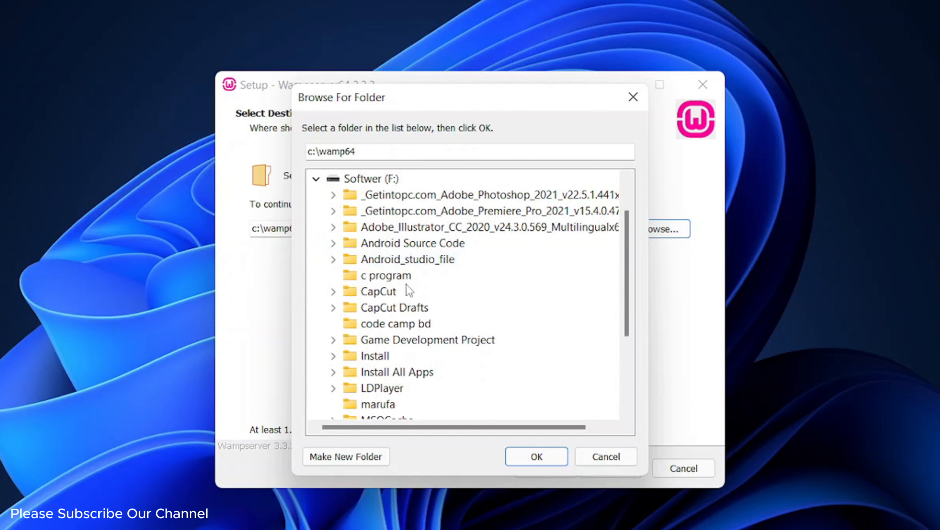
{"action": "left_click", "coordinate": [376, 357]}
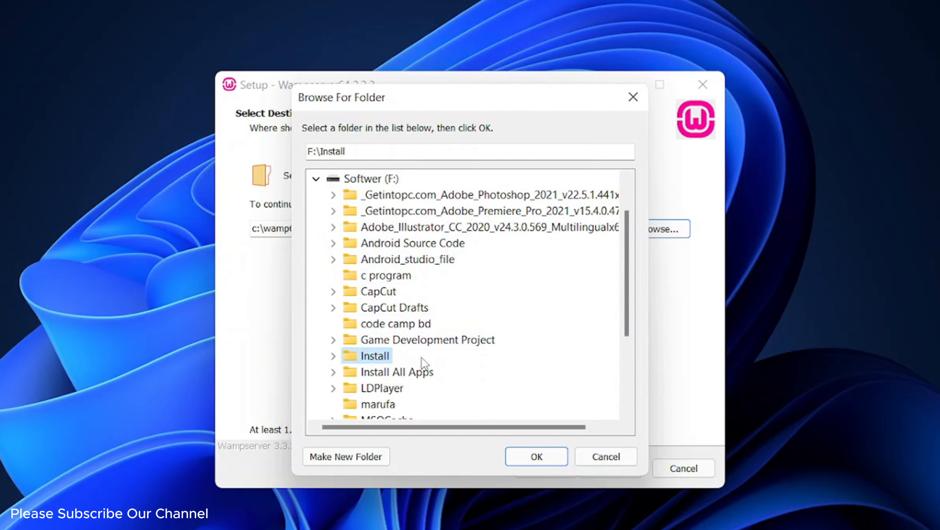
{"action": "left_click", "coordinate": [382, 376]}
{"action": "left_click", "coordinate": [531, 461]}
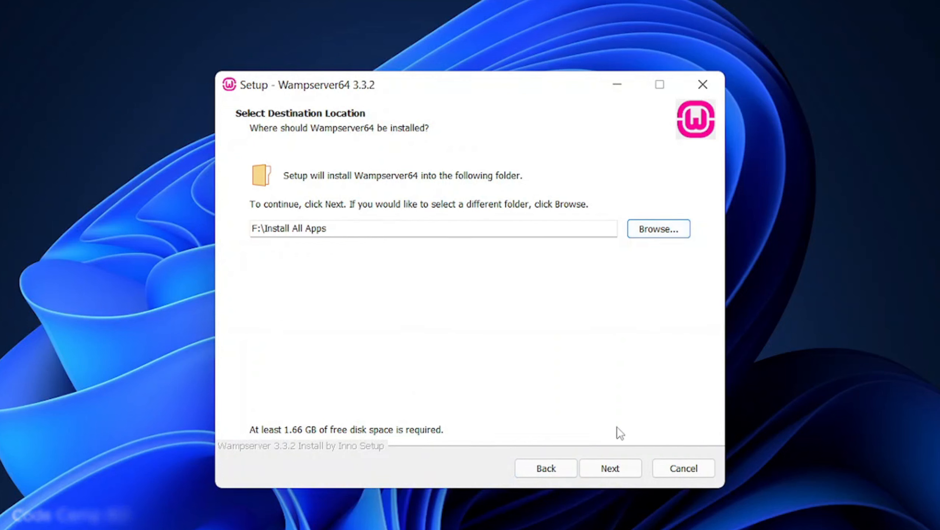
{"action": "left_click", "coordinate": [611, 469]}
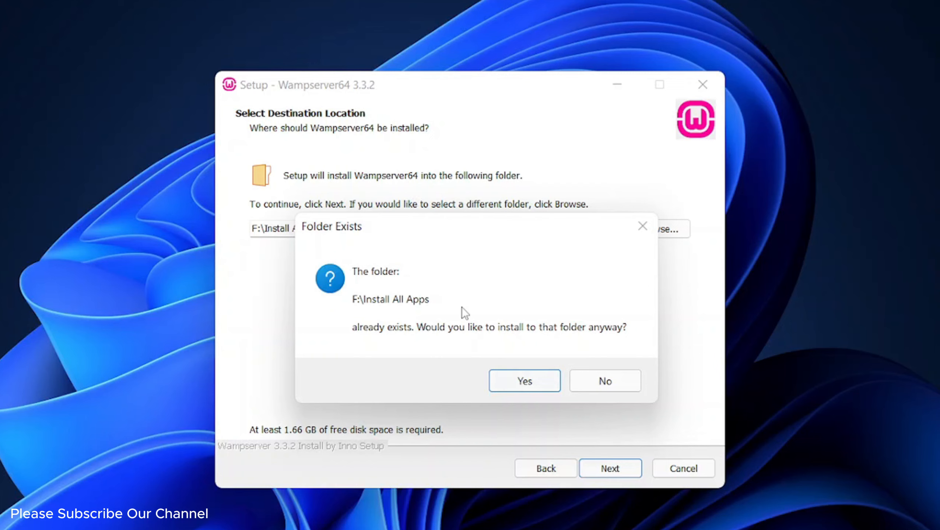
{"action": "left_click", "coordinate": [593, 385]}
Step: Browse for the installation folder again and pick the Install folder on the F: drive
{"action": "left_click", "coordinate": [655, 229]}
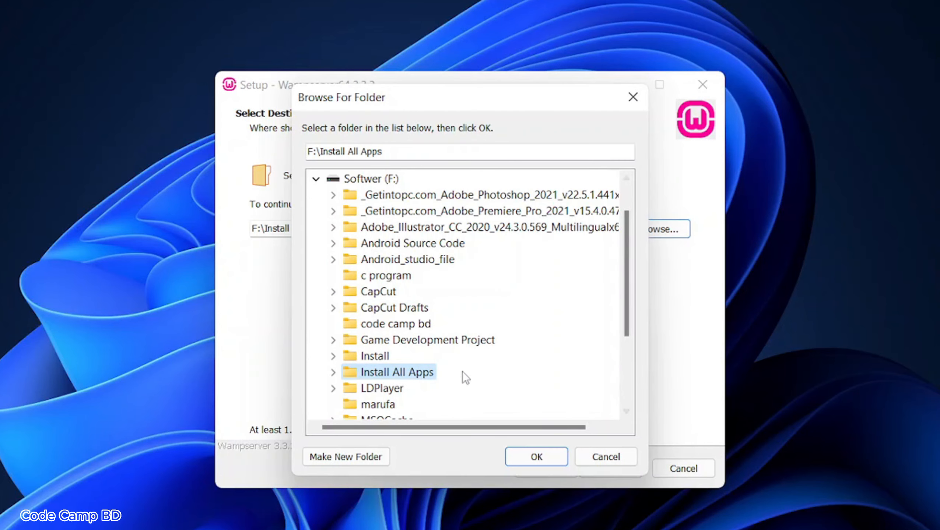
{"action": "scroll", "coordinate": [445, 375], "scroll_direction": "down", "scroll_amount": 3}
{"action": "left_click", "coordinate": [394, 245]}
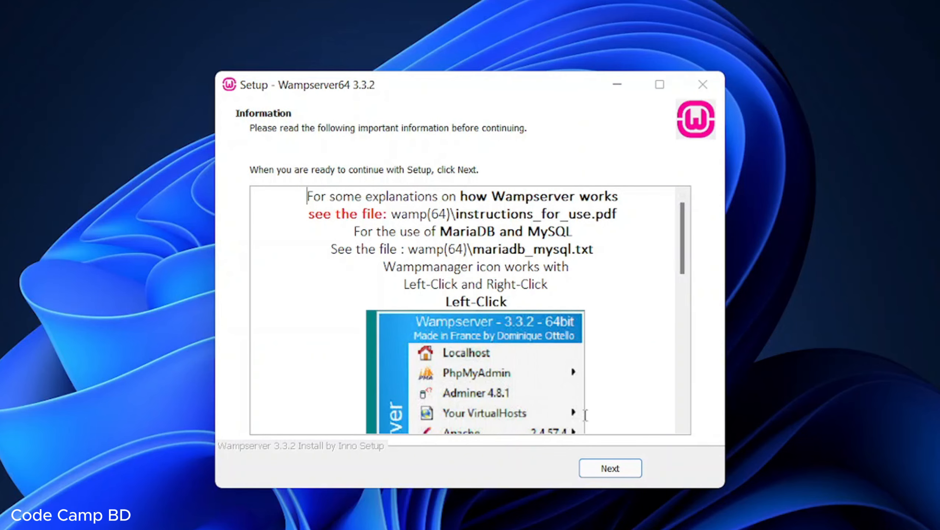
Step: Finish the Wampserver64 setup wizard and launch Wampserver from its desktop shortcut
{"action": "left_click", "coordinate": [602, 468]}
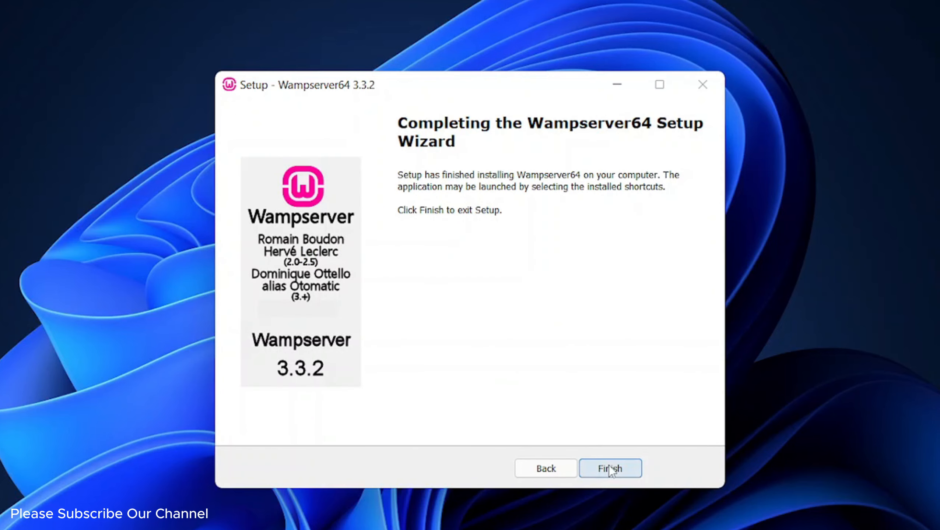
{"action": "left_click", "coordinate": [608, 467]}
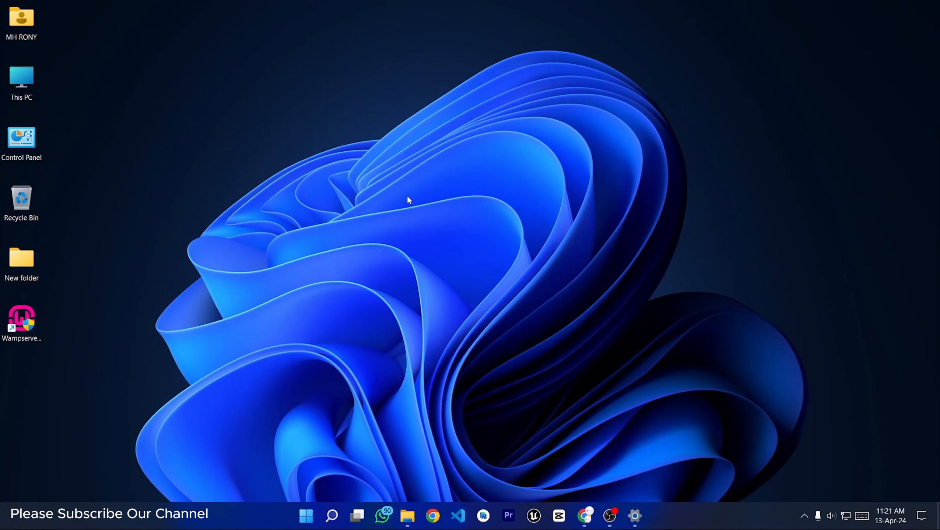
{"action": "right_click", "coordinate": [407, 195]}
{"action": "left_click", "coordinate": [426, 229]}
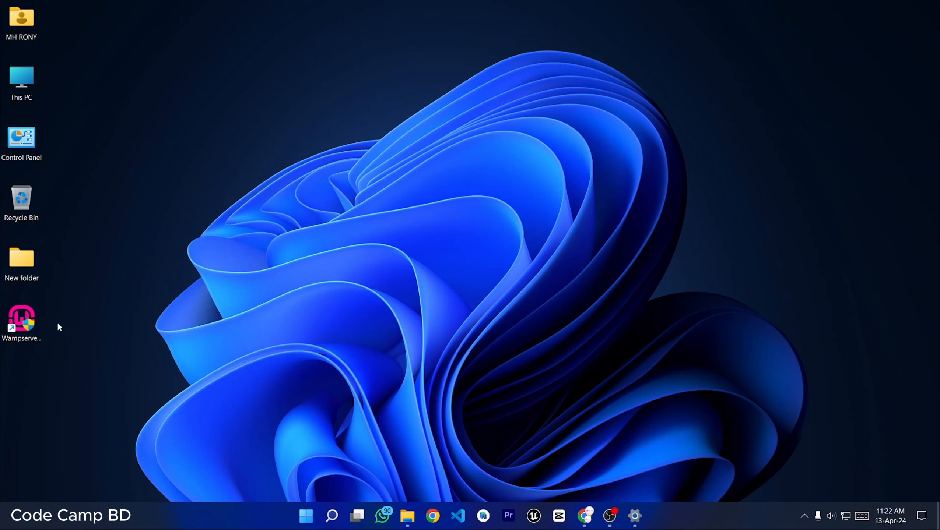
{"action": "double_click", "coordinate": [23, 322]}
Step: Switch to Chrome and open localhost to view the Wampserver homepage
{"action": "left_click", "coordinate": [584, 526]}
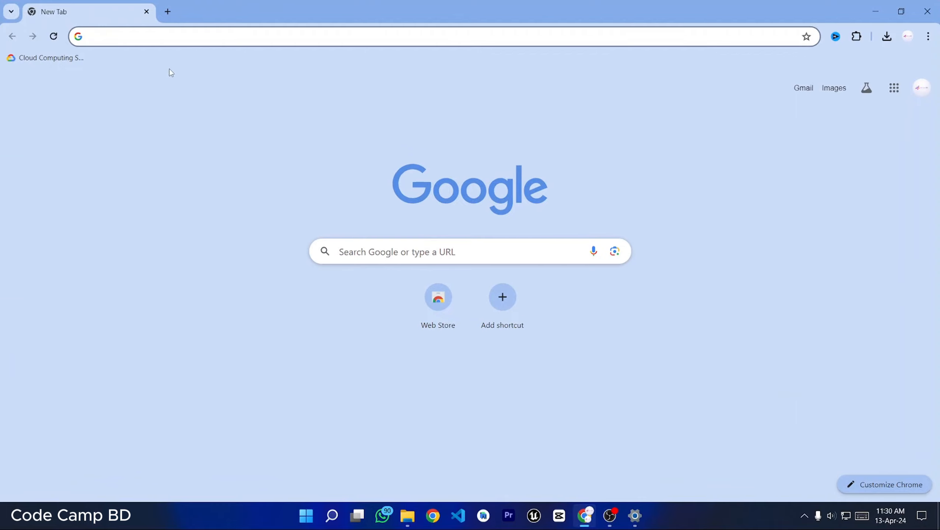
{"action": "left_click", "coordinate": [137, 37]}
{"action": "type", "text": "lo"}
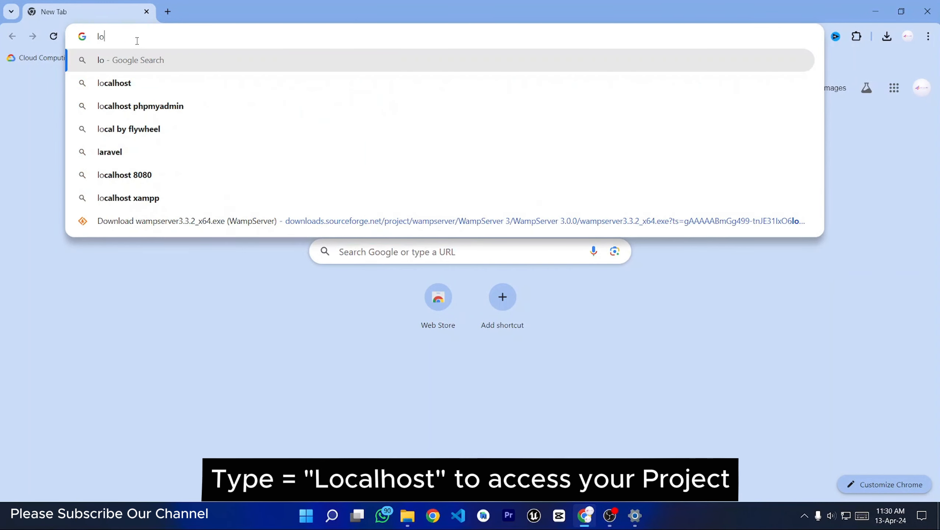
{"action": "type", "text": "calhost"}
{"action": "key", "text": "Return"}
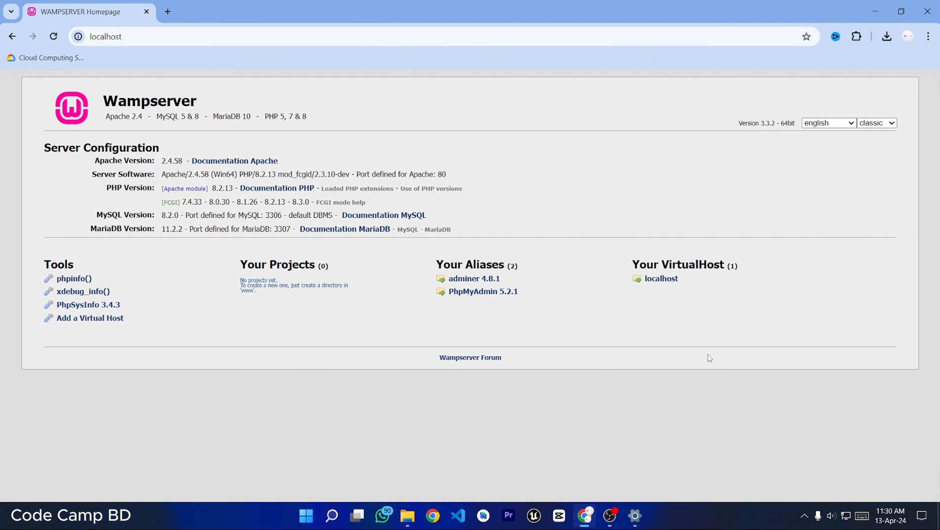
{"action": "left_click_drag", "start_coordinate": [709, 359], "coordinate": [12, 118]}
{"action": "left_click", "coordinate": [369, 339]}
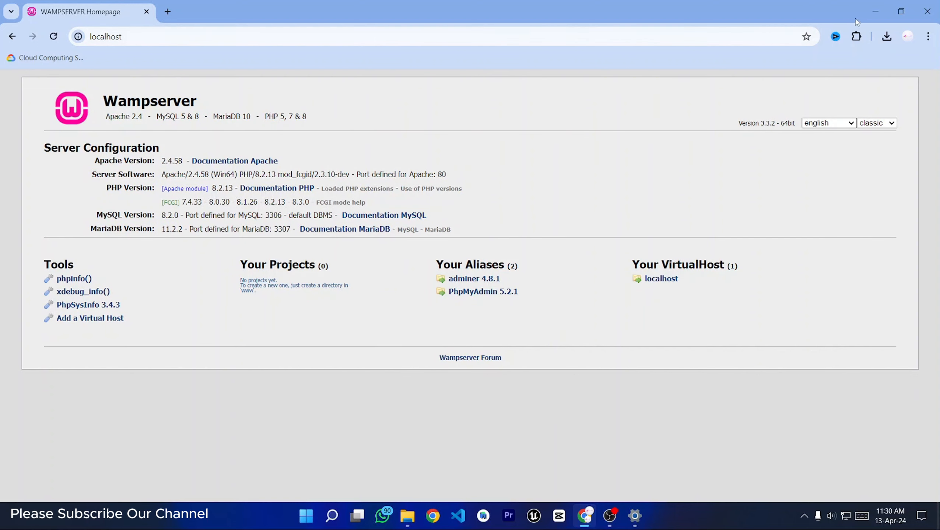
Step: Minimize the browser and open the project directory F:\Install\www in File Explorer
{"action": "left_click", "coordinate": [873, 11]}
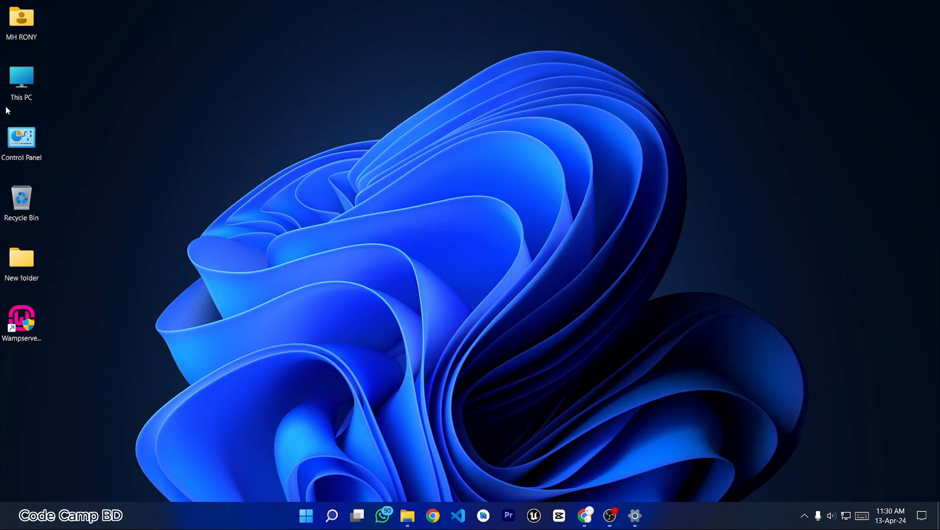
{"action": "double_click", "coordinate": [27, 84]}
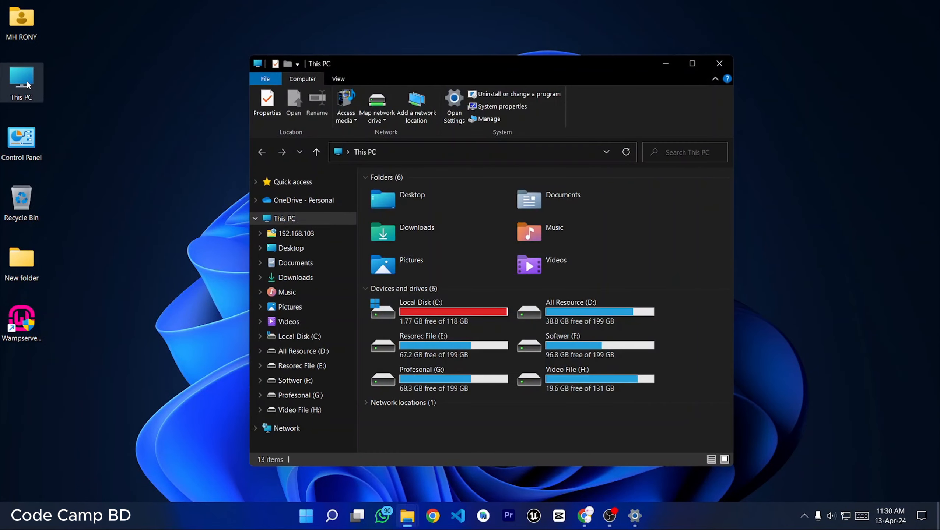
{"action": "left_click", "coordinate": [570, 345]}
{"action": "double_click", "coordinate": [571, 344]}
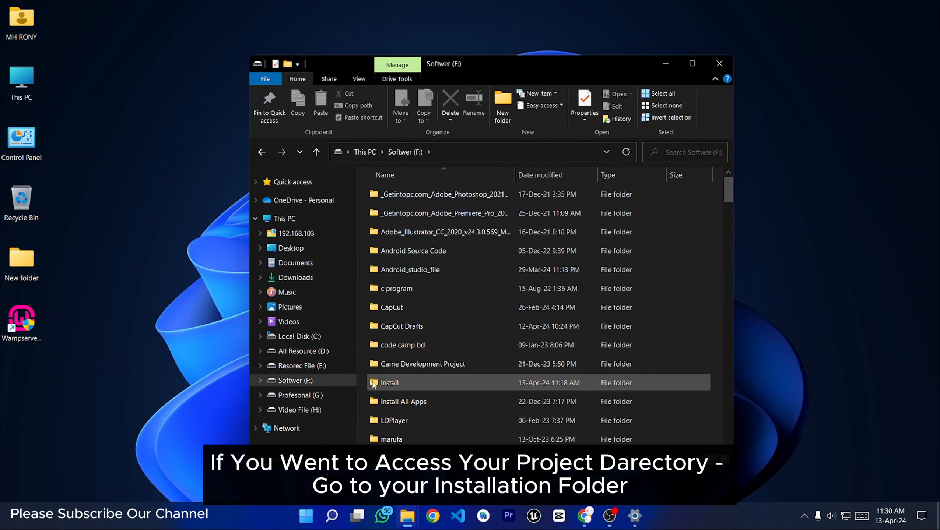
{"action": "double_click", "coordinate": [395, 384]}
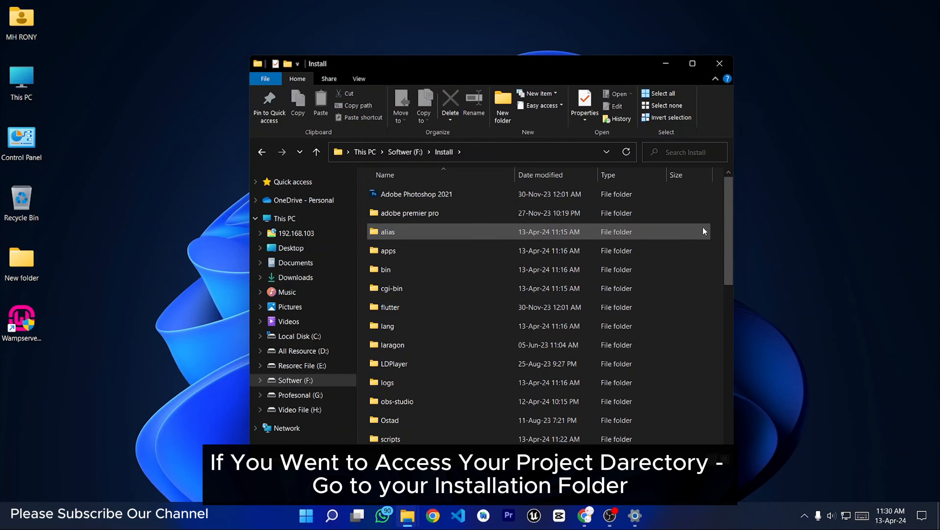
{"action": "left_click_drag", "start_coordinate": [728, 226], "coordinate": [722, 284]}
{"action": "double_click", "coordinate": [388, 362]}
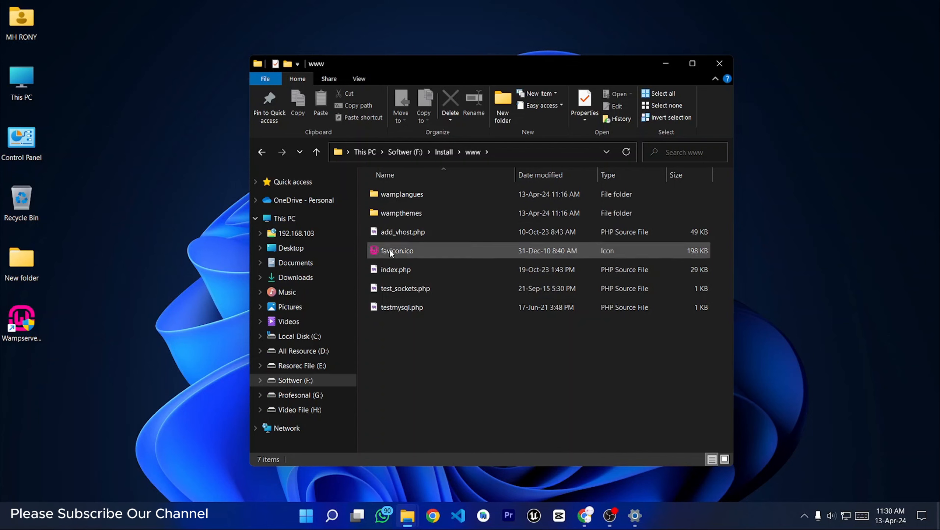
Step: Select all the default files and folders inside www and open their context menu
{"action": "left_click_drag", "start_coordinate": [425, 365], "coordinate": [400, 191]}
{"action": "right_click", "coordinate": [411, 265]}
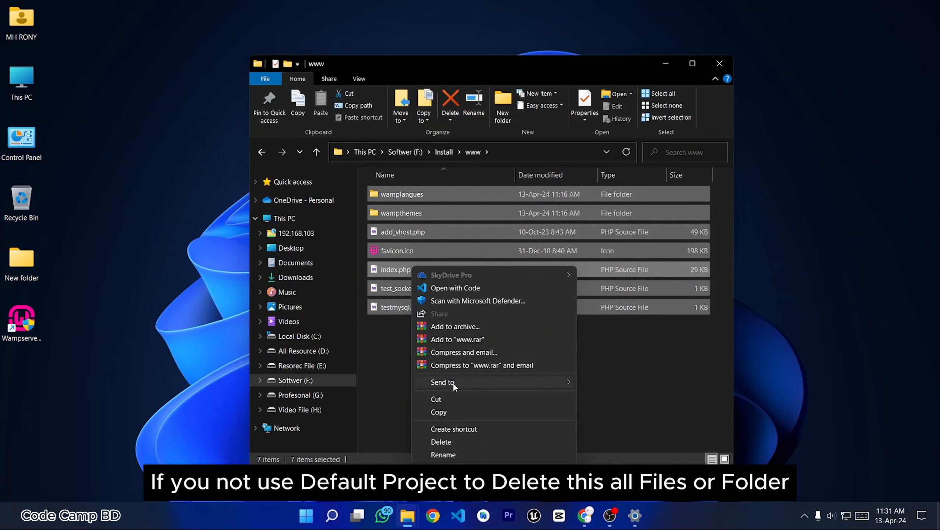